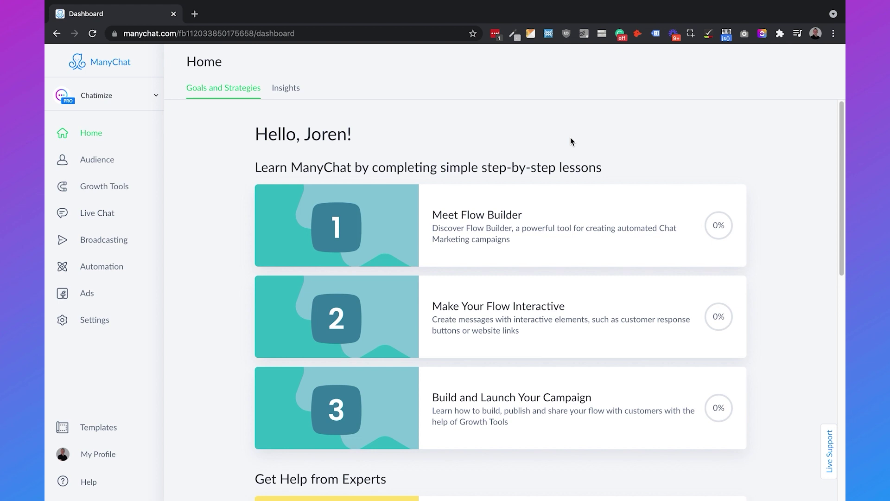
Filter the Audience list to Last Interaction more than 10 days ago, selecting 2,407 contacts
left_click(115, 157)
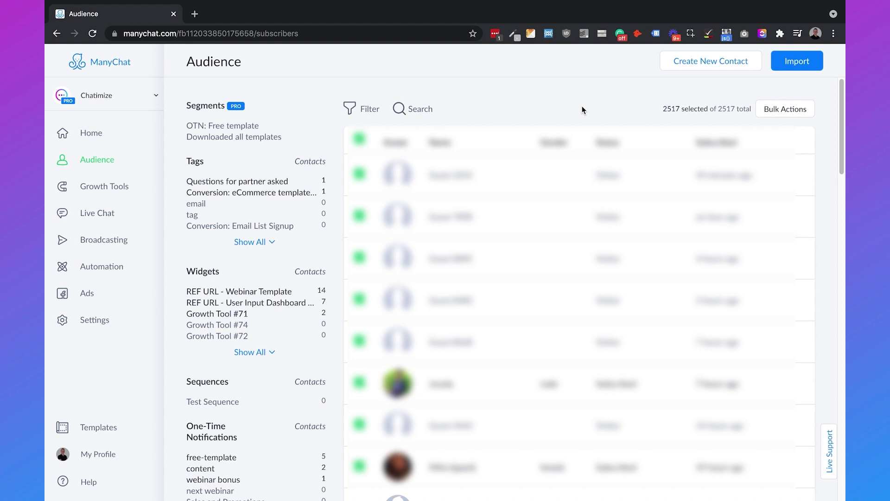
left_click(365, 114)
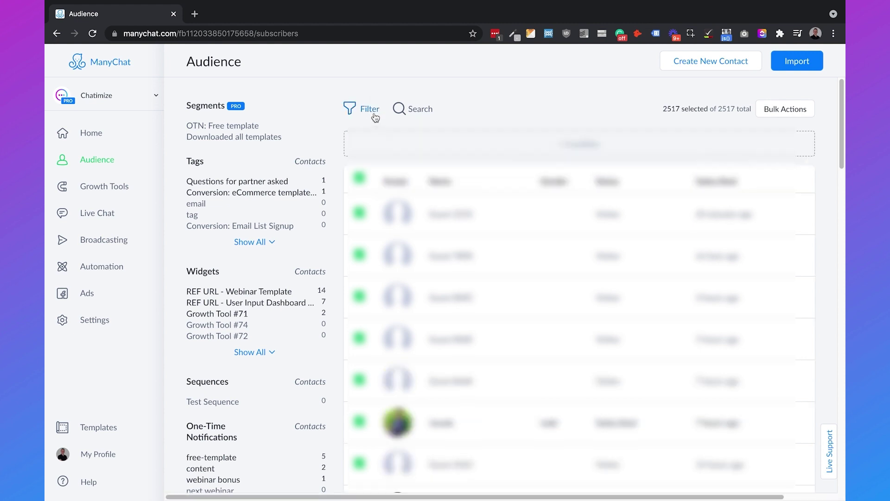
left_click(384, 146)
type("last")
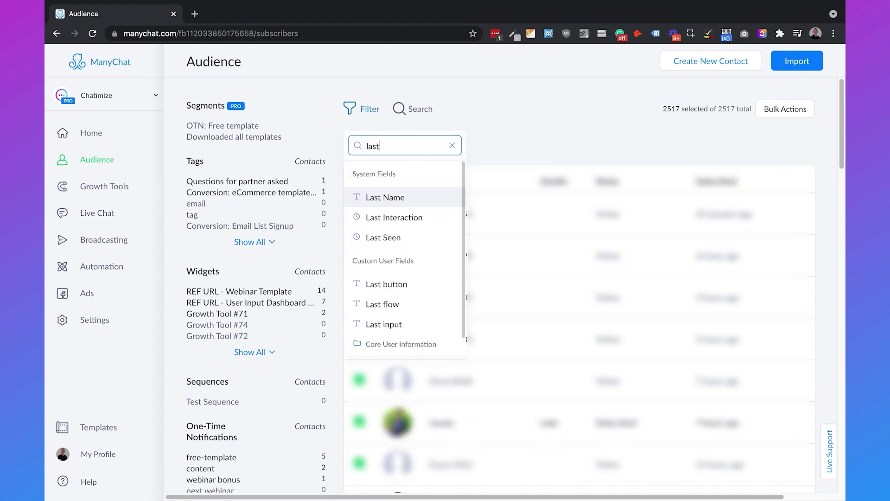
type(" in")
left_click(407, 197)
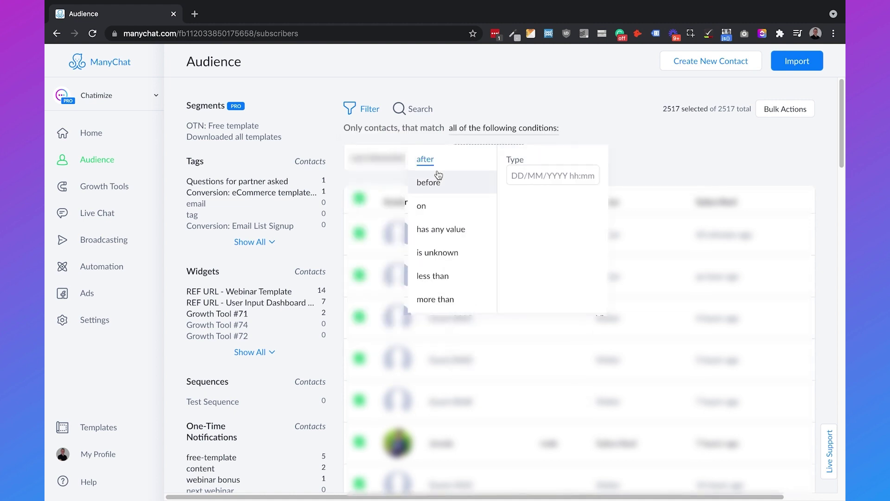
left_click(445, 299)
left_click(521, 164)
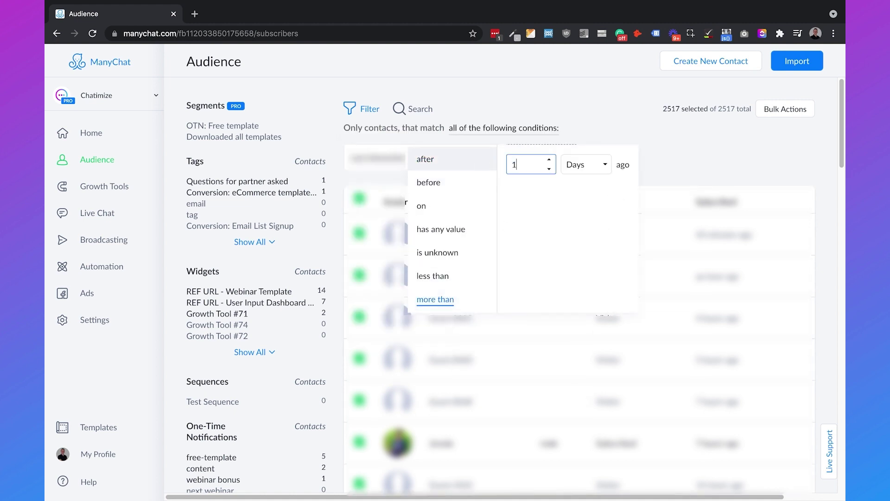
type("0")
left_click(607, 93)
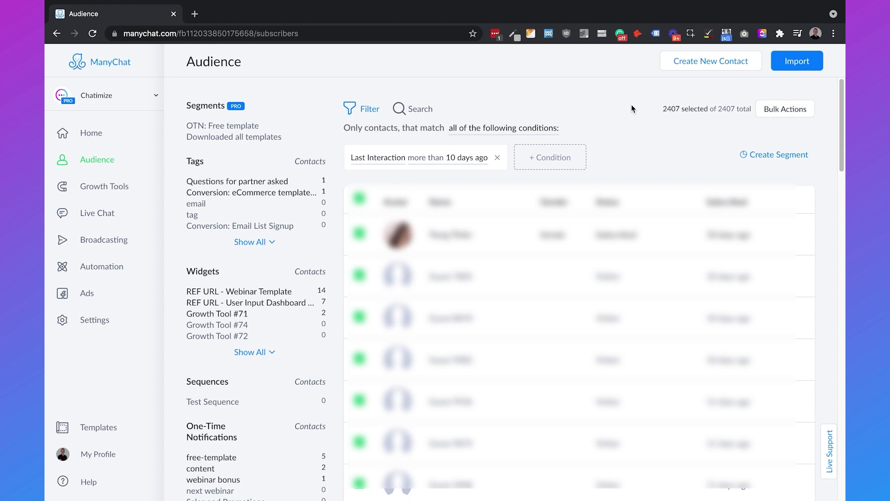
Add a custom rule under Automation > Rules titled 'Auto Unsubscribe Users'
left_click(141, 267)
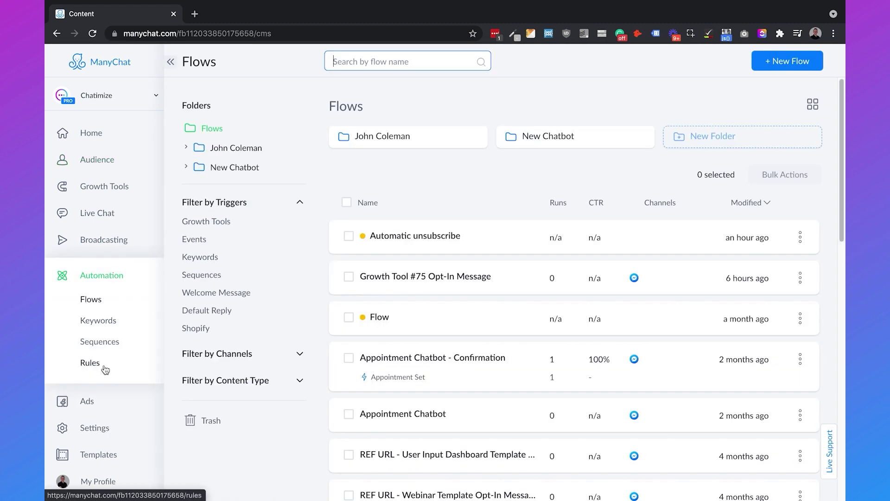
left_click(107, 365)
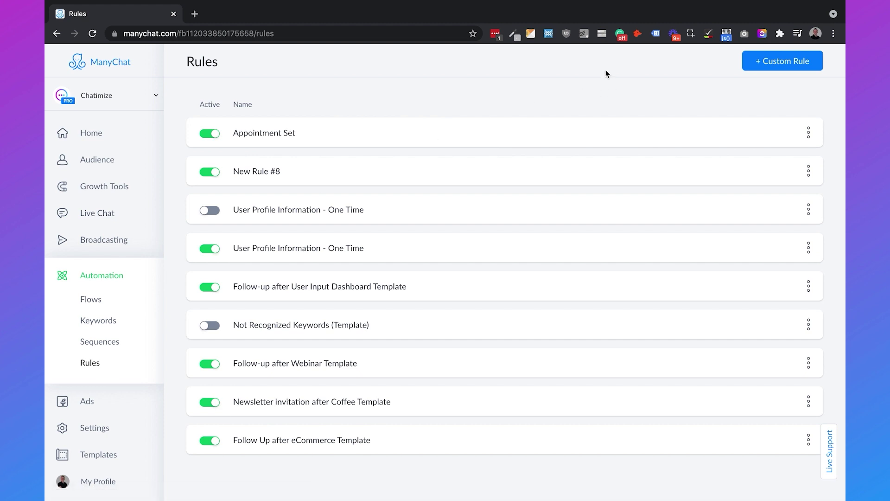
left_click(769, 63)
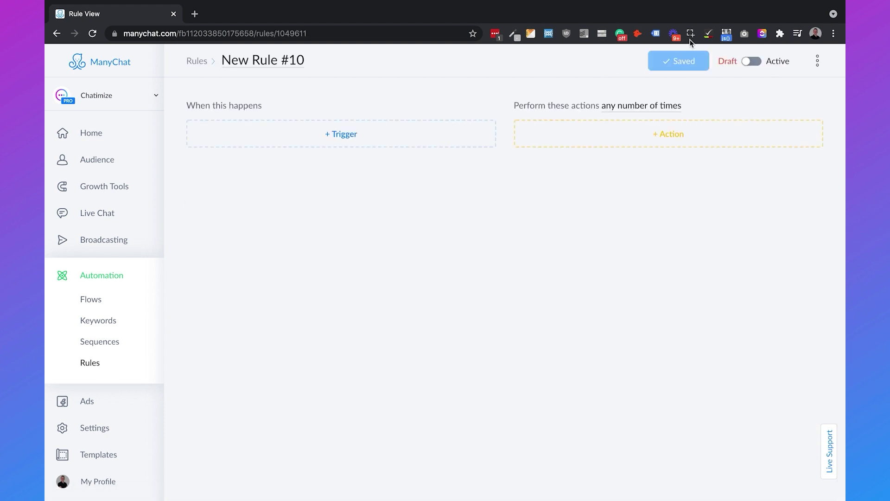
left_click(272, 68)
type("Au")
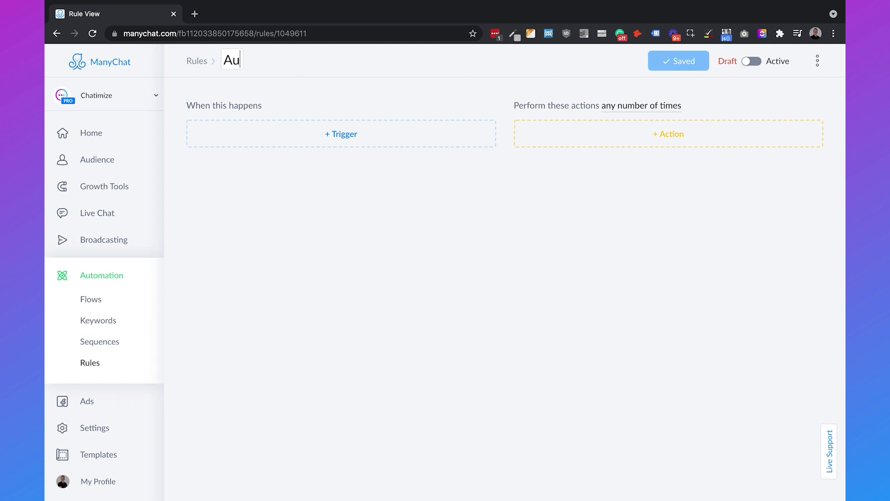
type("to Unsubscribe")
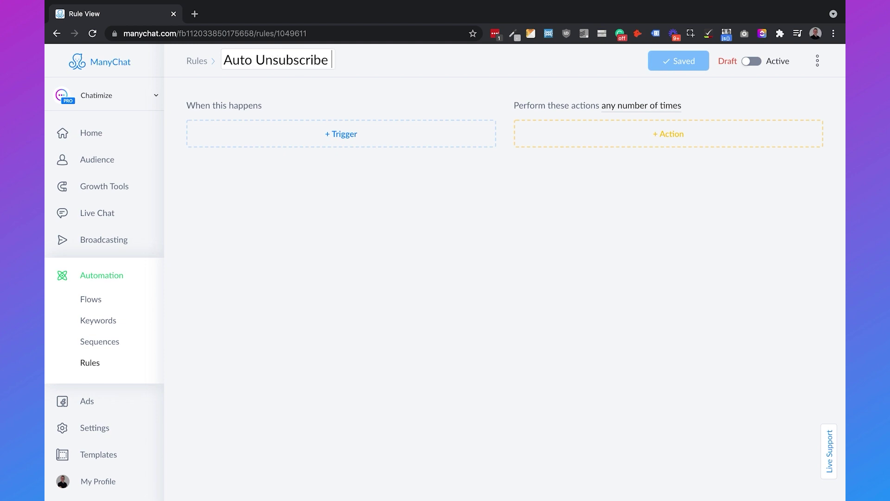
type(" Users")
left_click(384, 92)
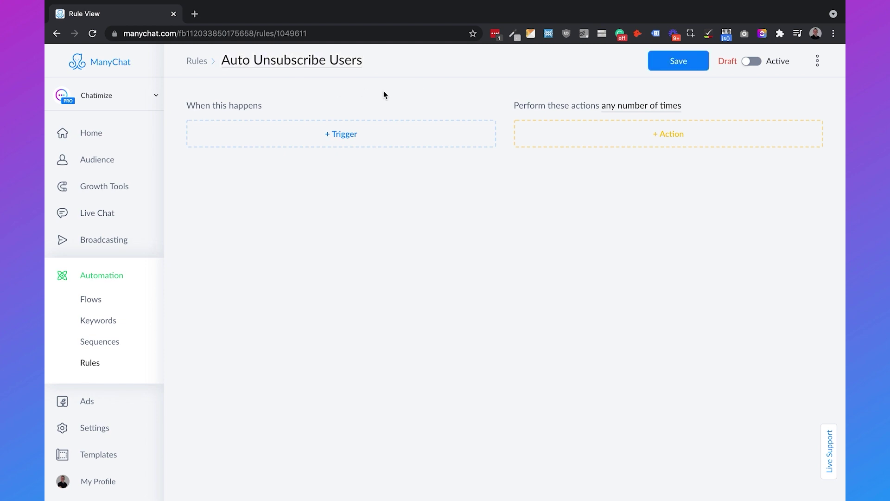
Add a Date/Time based trigger with a 10-day interval
left_click(349, 133)
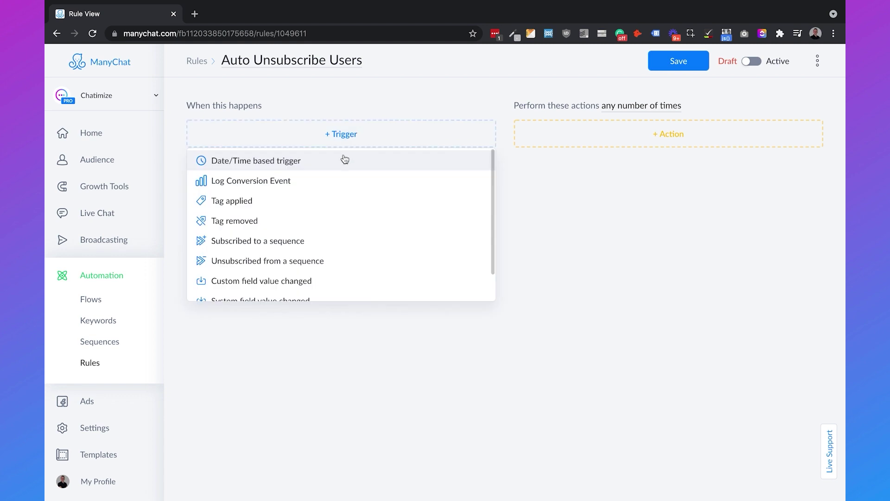
left_click(342, 170)
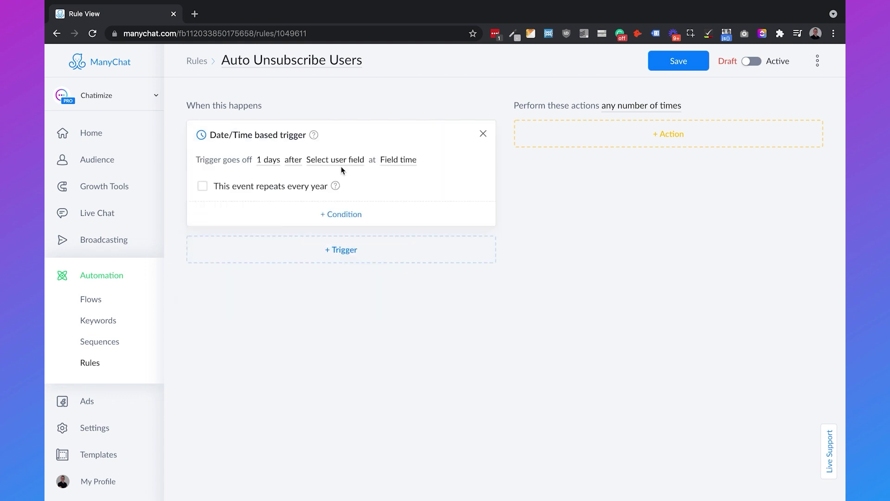
left_click(269, 165)
left_click(292, 197)
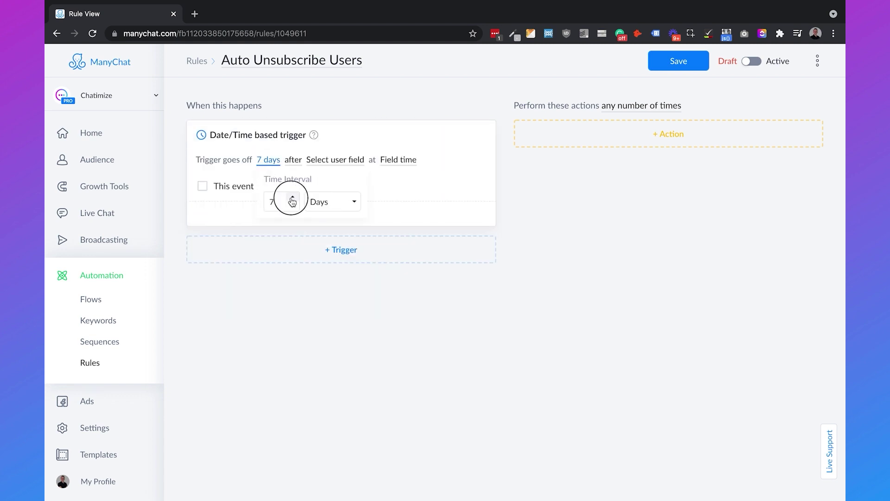
left_click(293, 198)
left_click(292, 198)
left_click(408, 187)
Base the trigger on the Last Interaction field and make it repeat every year
left_click(339, 162)
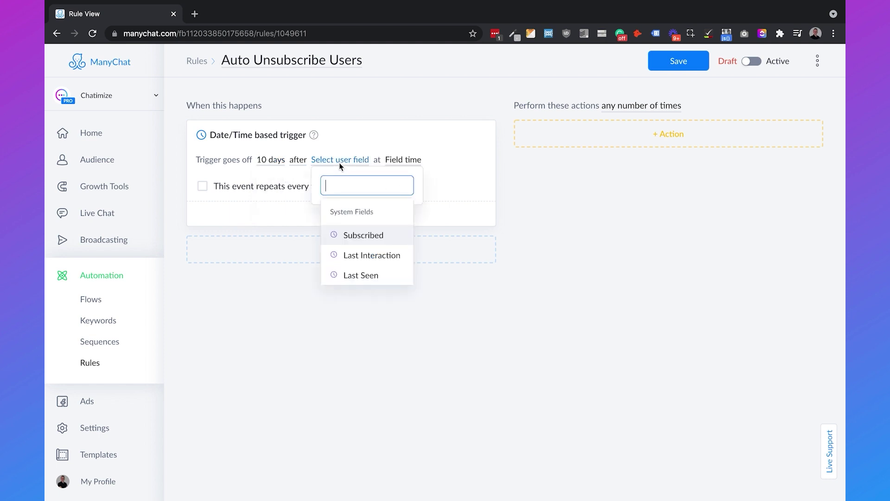
type("last")
left_click(359, 236)
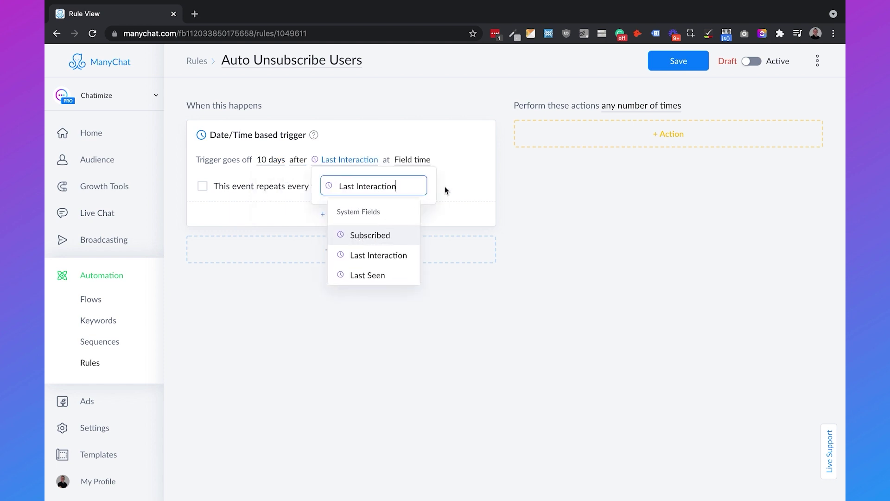
left_click(461, 177)
left_click(202, 186)
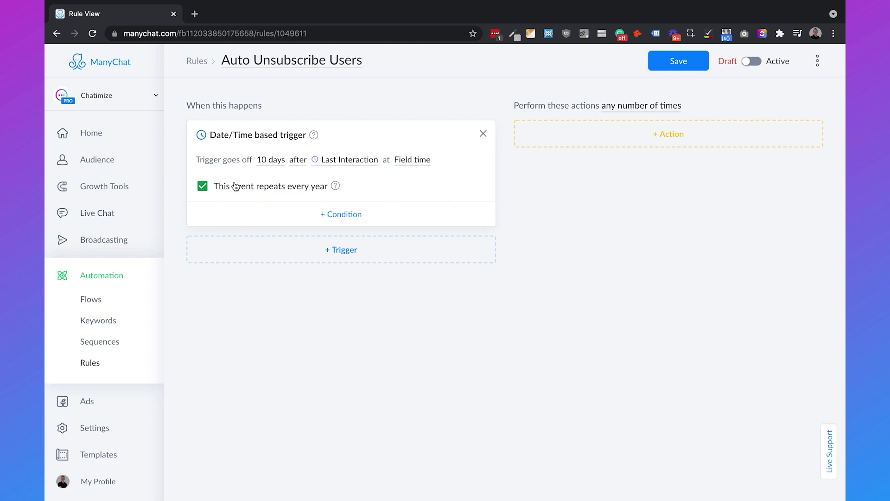
left_click(264, 312)
Add the Set Messenger Opt-Out and Set Instagram Opt-Out actions to the rule
left_click(670, 135)
scroll(653, 237, "down", 2)
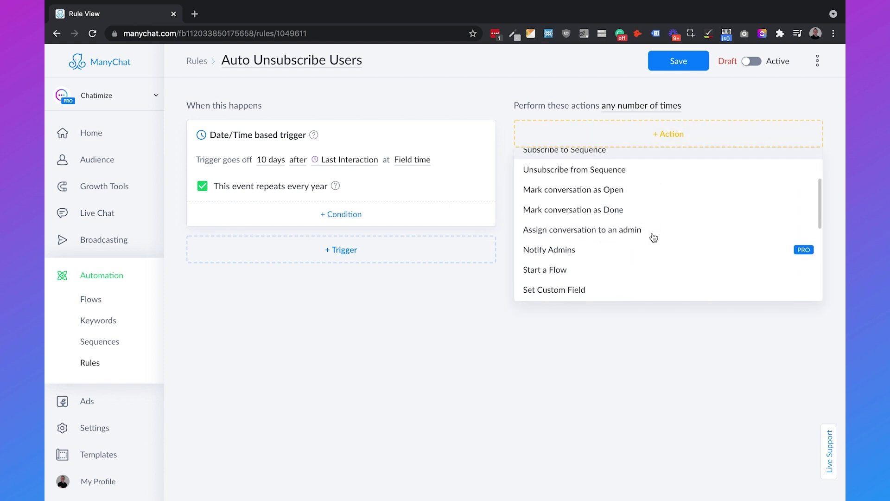
scroll(653, 237, "down", 2)
scroll(654, 238, "down", 1)
left_click(635, 253)
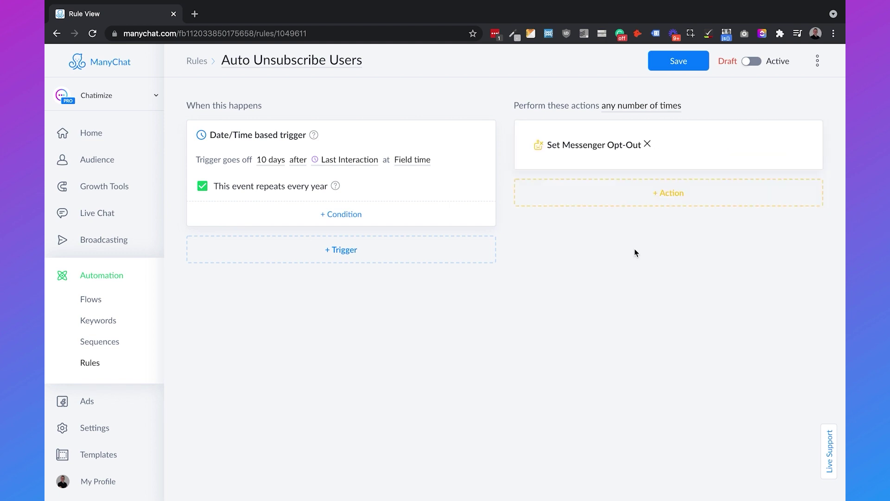
left_click(573, 200)
scroll(598, 254, "down", 5)
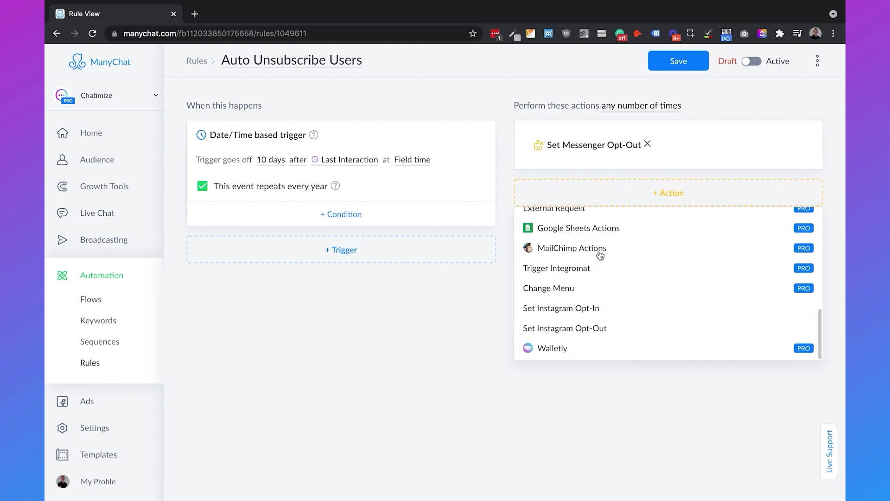
left_click(602, 327)
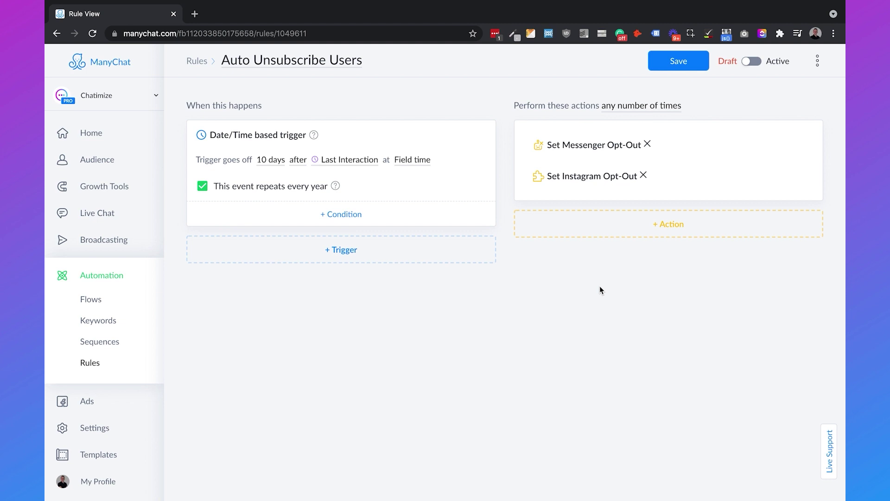
Save the rule, then activate it from the success notification
left_click(679, 61)
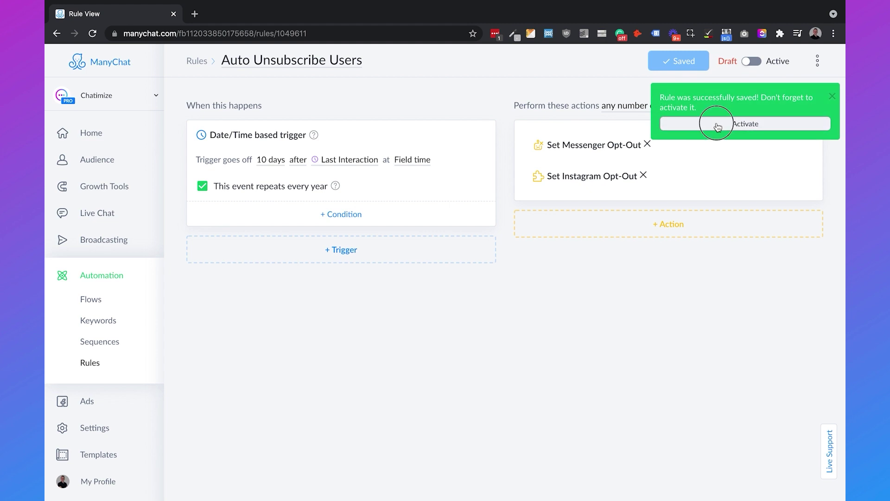
left_click(668, 123)
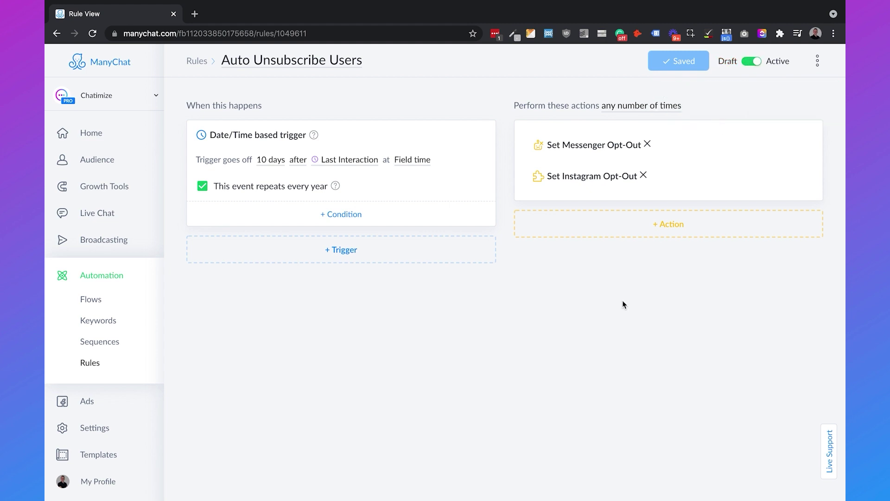